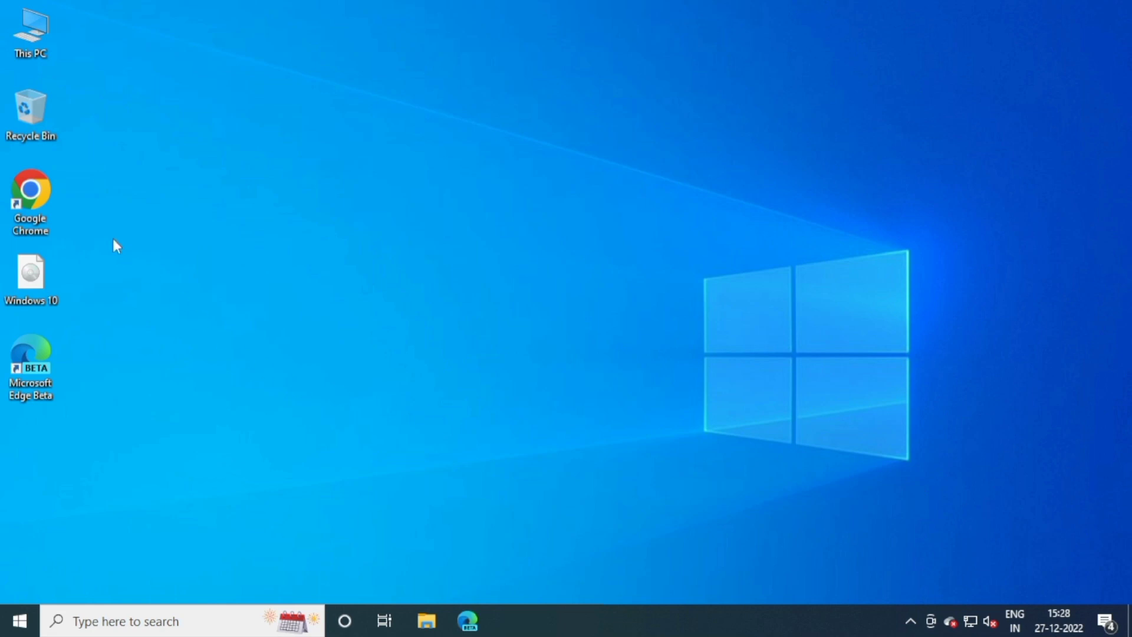
Step: Launch Chrome from its desktop shortcut and open the Extensions page through More tools
right_click(26, 202)
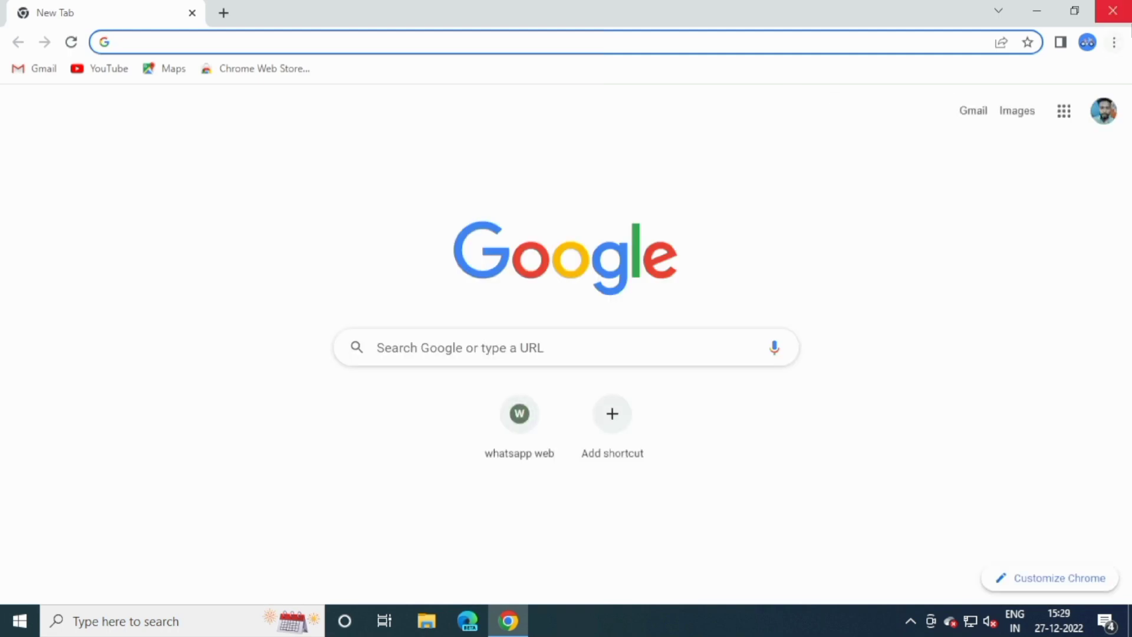
left_click(1114, 42)
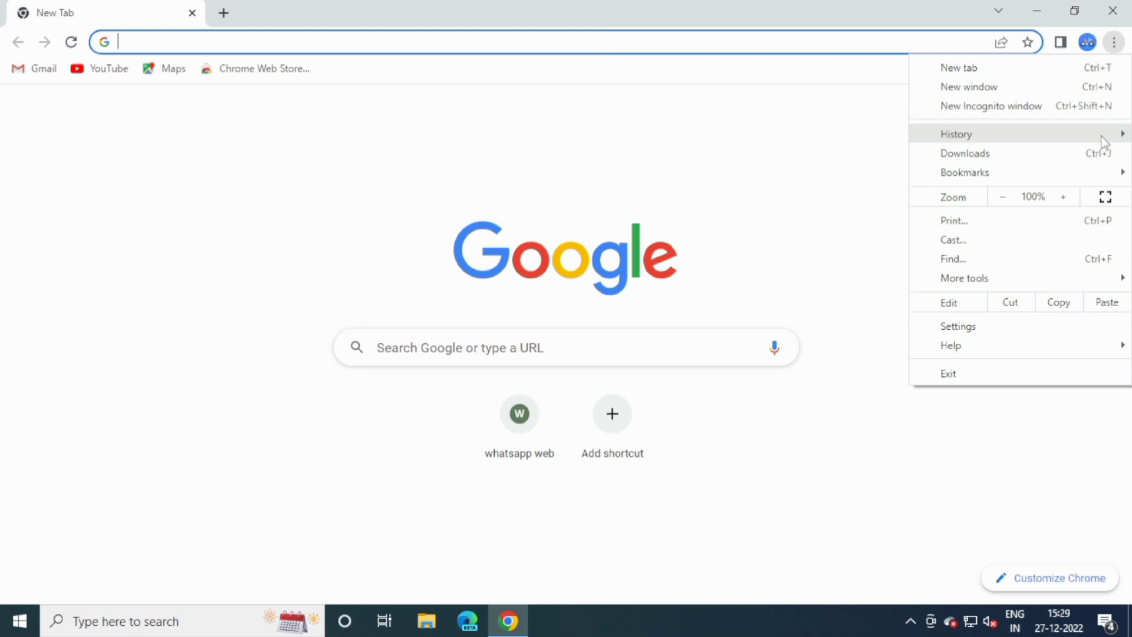
left_click(1037, 284)
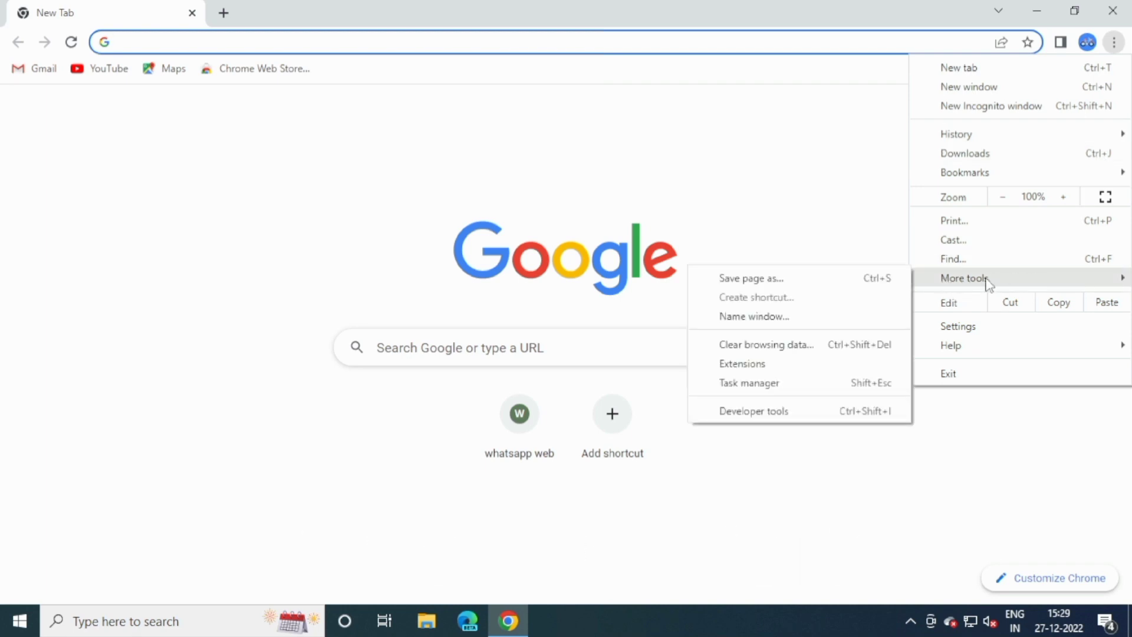
left_click(746, 366)
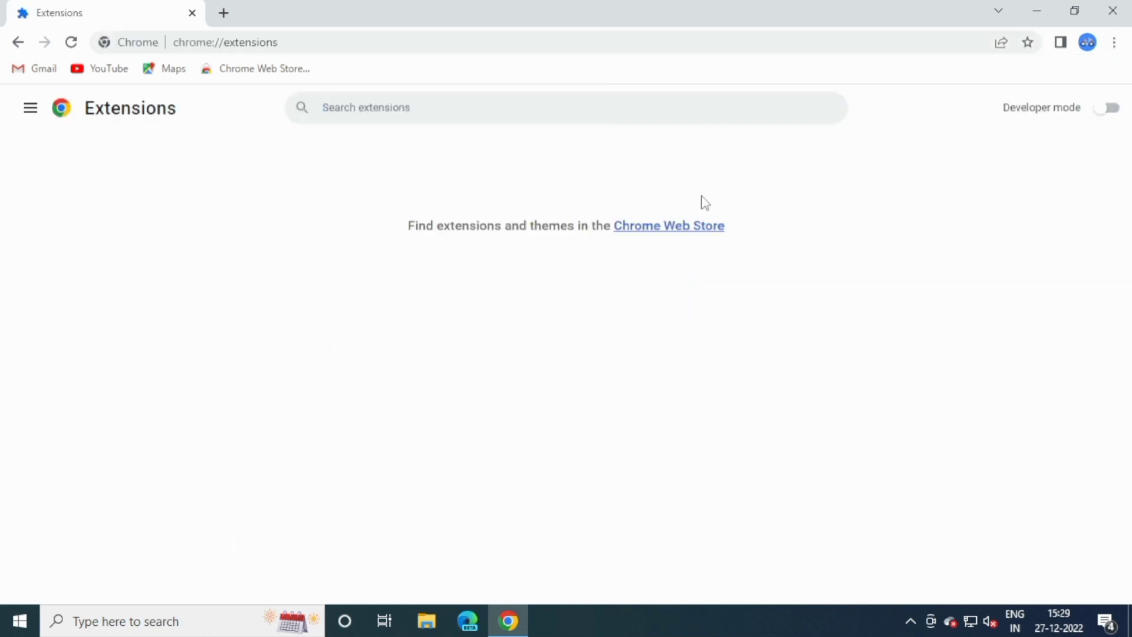
Step: Open the Chrome Web Store from the Extensions page and browse its recommended extensions
left_click(635, 228)
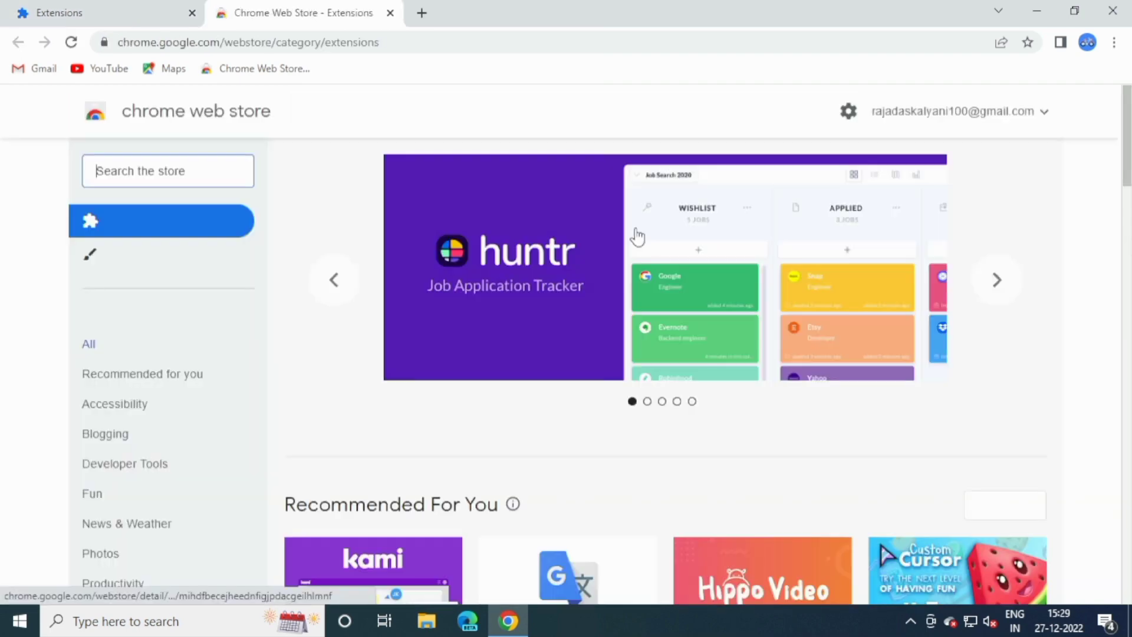
scroll(659, 339, "down", 2)
scroll(659, 339, "down", 3)
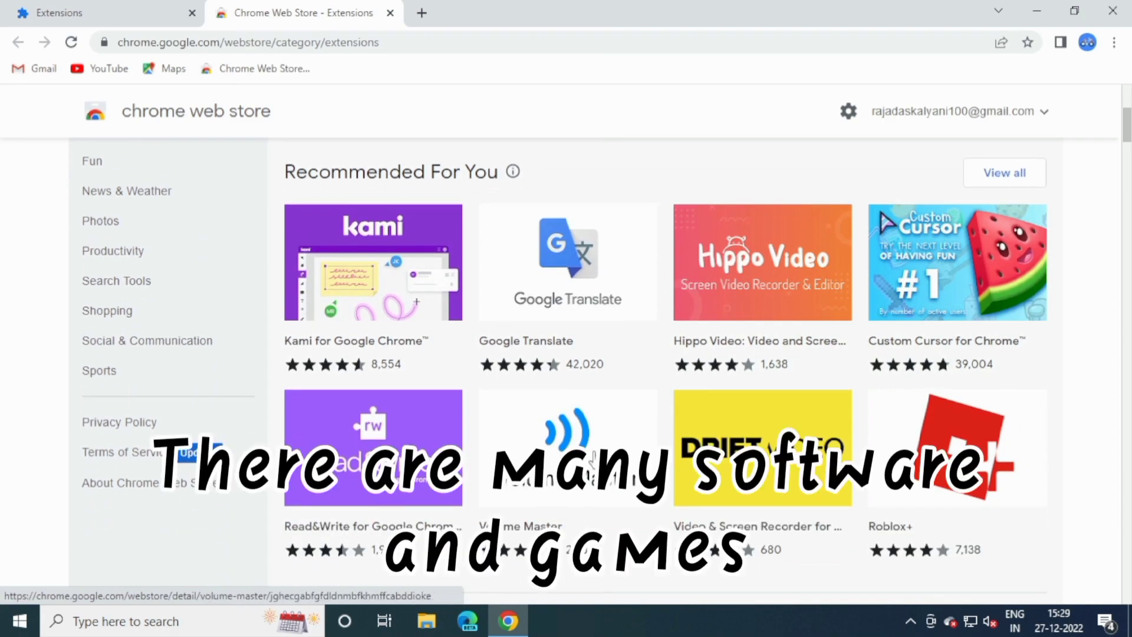
scroll(802, 283, "down", 5)
scroll(808, 295, "down", 18)
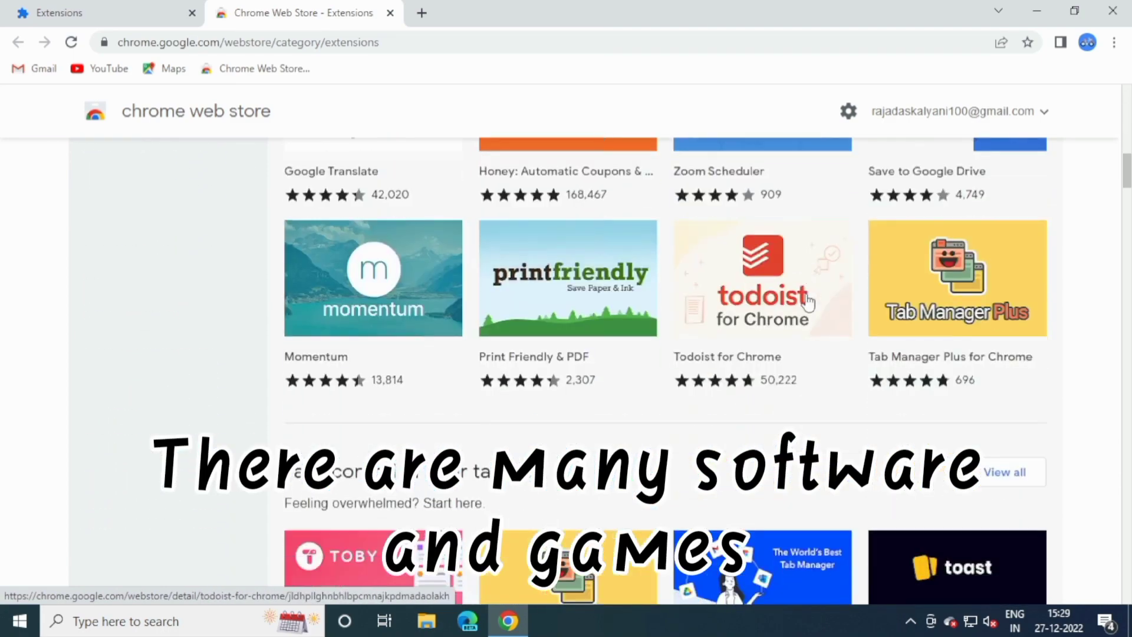
scroll(808, 302, "down", 6)
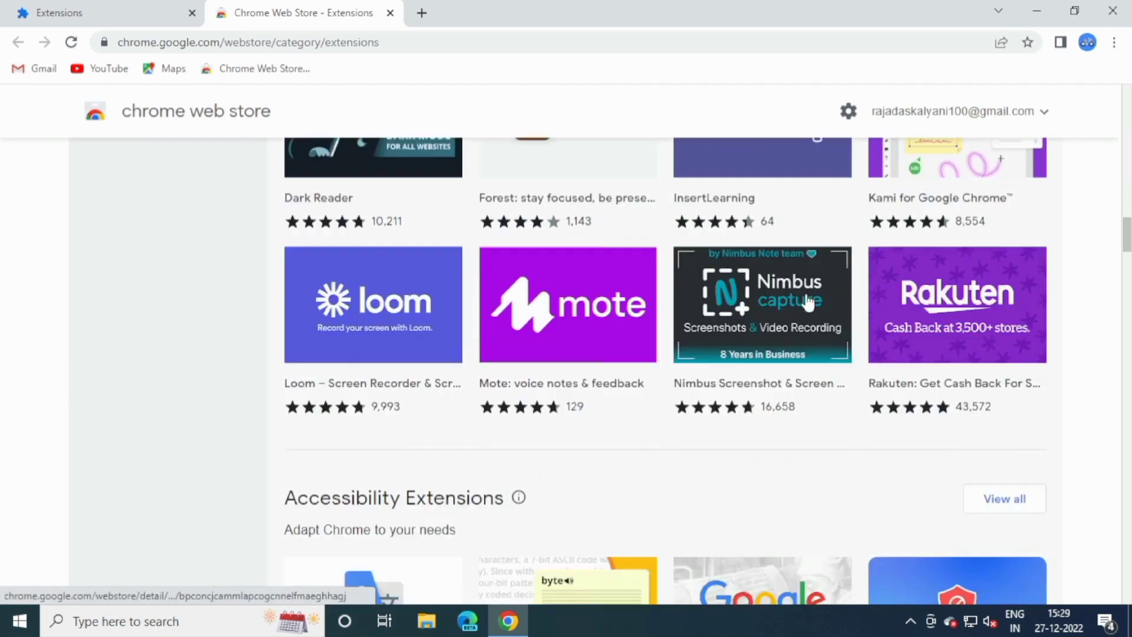
scroll(812, 306, "up", 9)
scroll(816, 318, "up", 20)
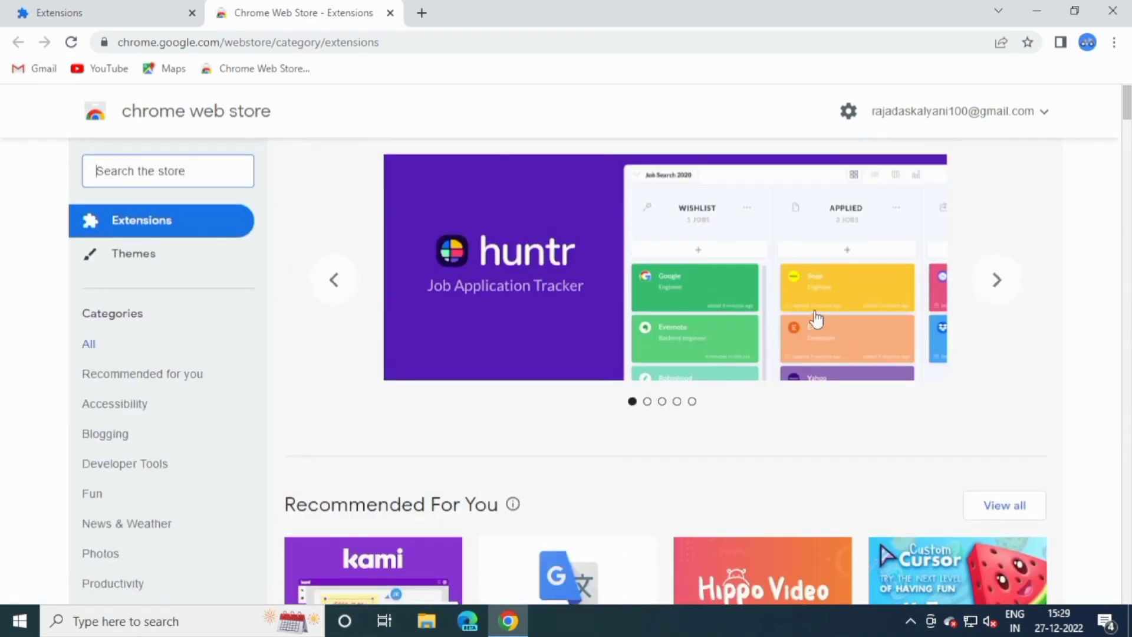
Step: Search the Chrome Web Store for 'screencastify'
left_click(152, 170)
type("scr")
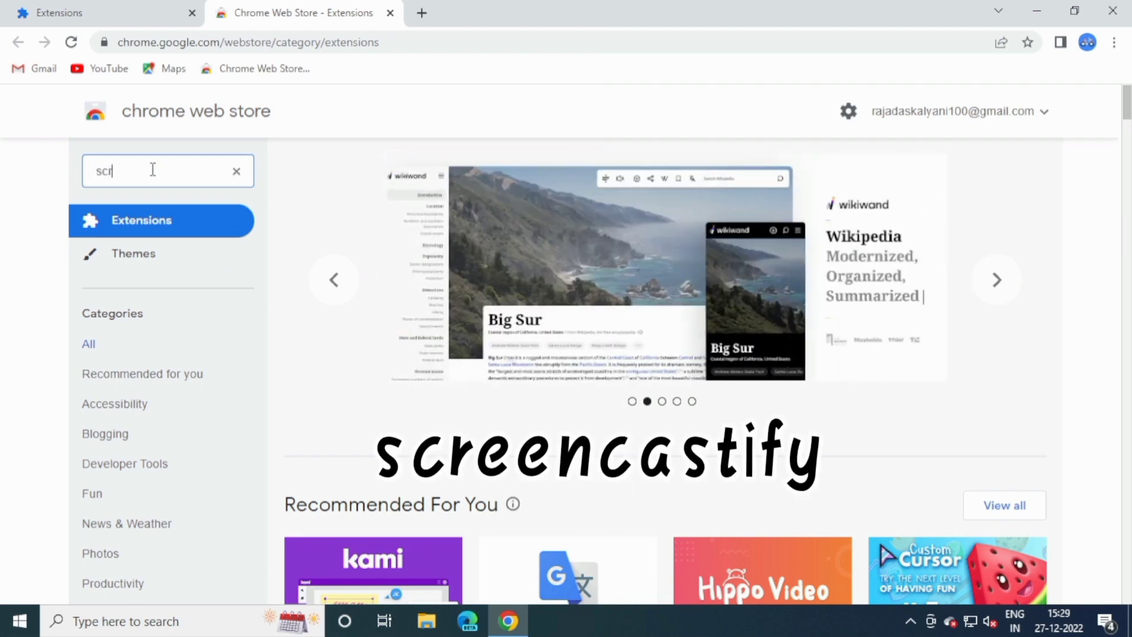
type("een")
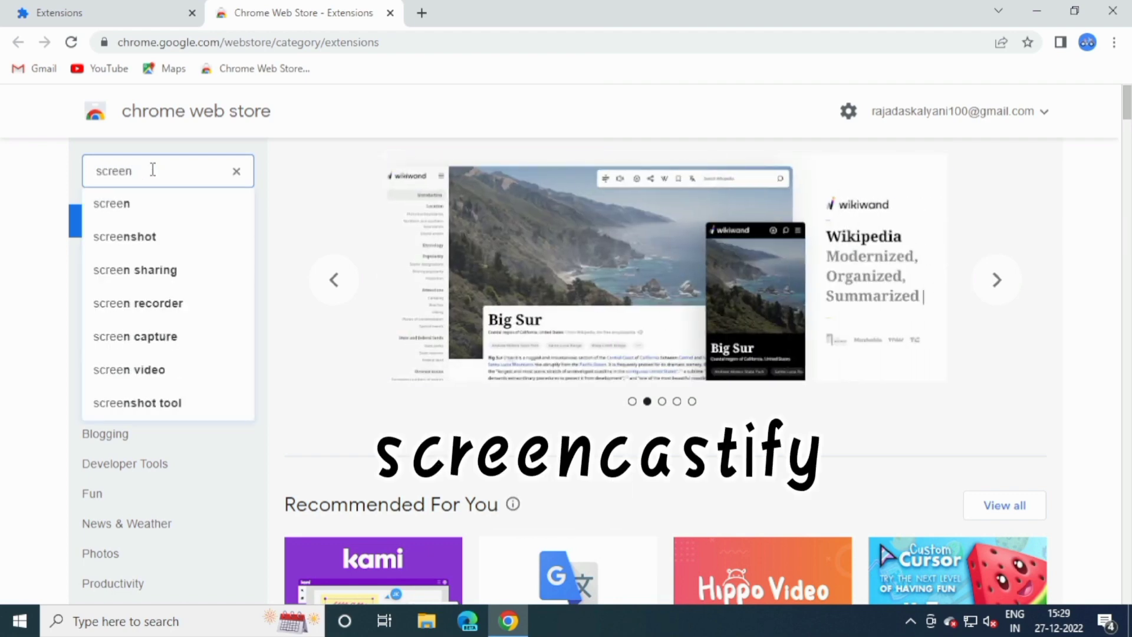
type("cast")
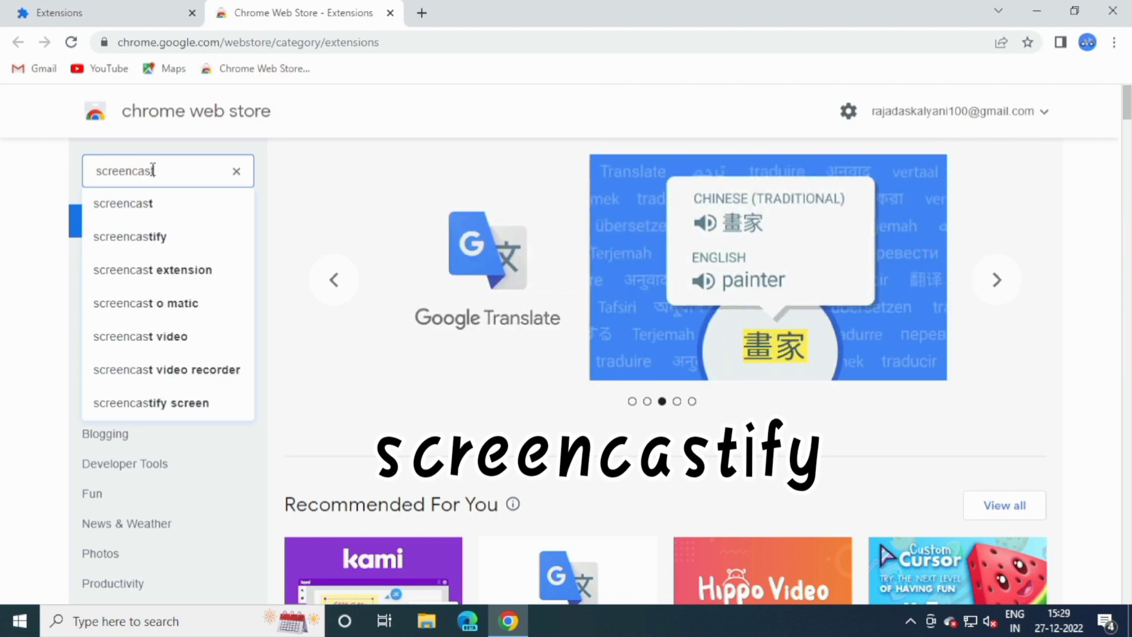
type("ify")
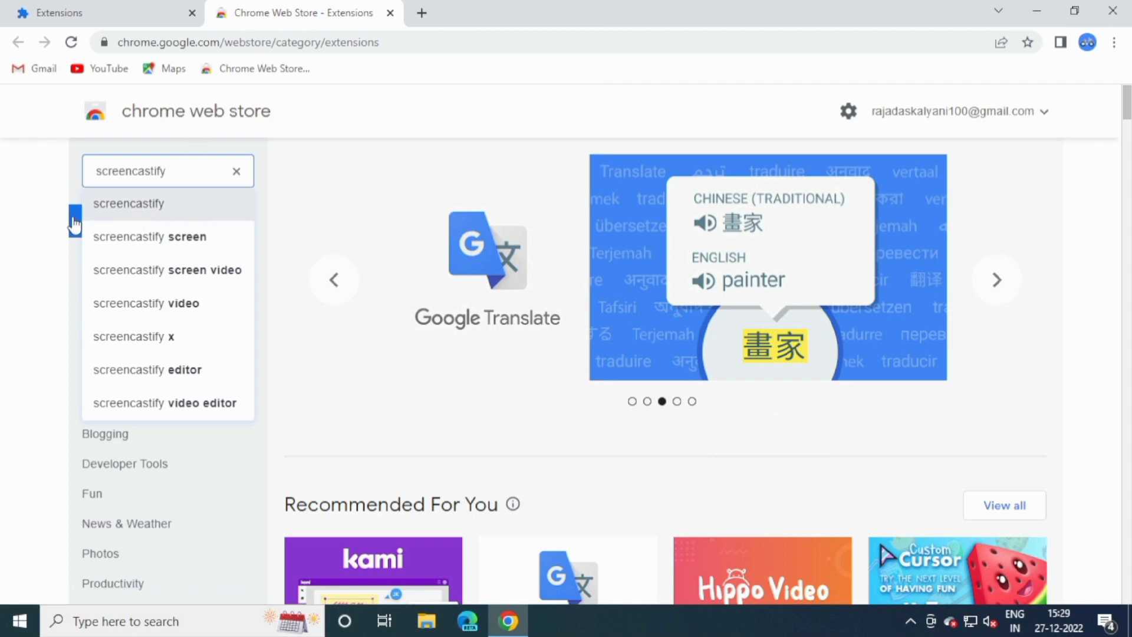
left_click(186, 209)
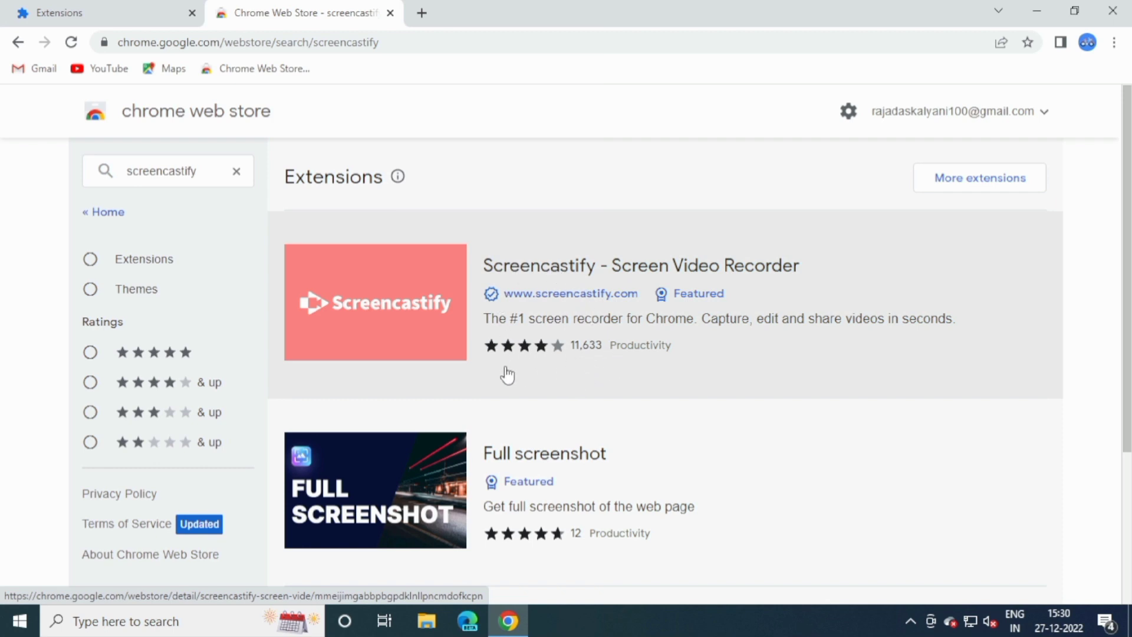
Step: Open the Screencastify - Screen Video Recorder listing and add it to Chrome, approving its permissions
left_click(586, 272)
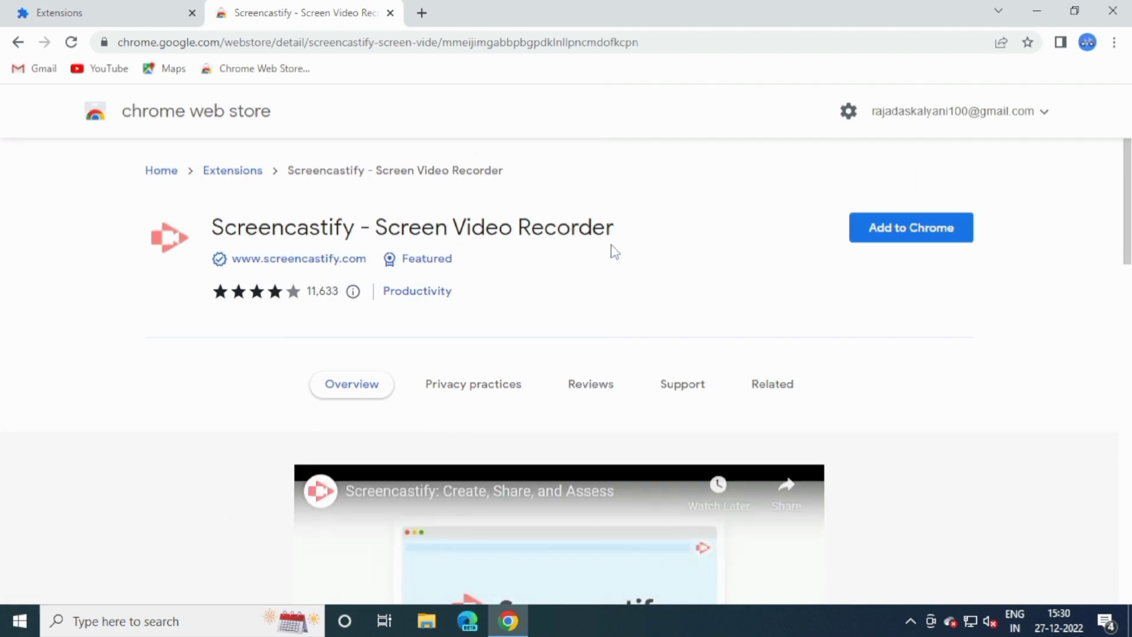
scroll(613, 251, "down", 2)
scroll(617, 250, "down", 8)
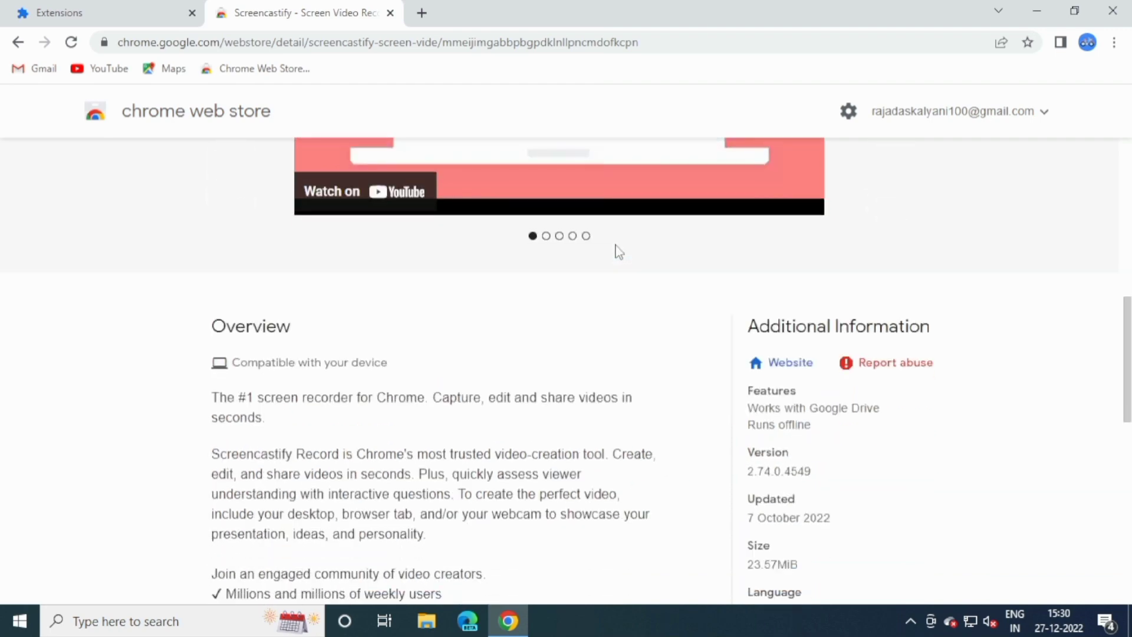
scroll(617, 251, "up", 5)
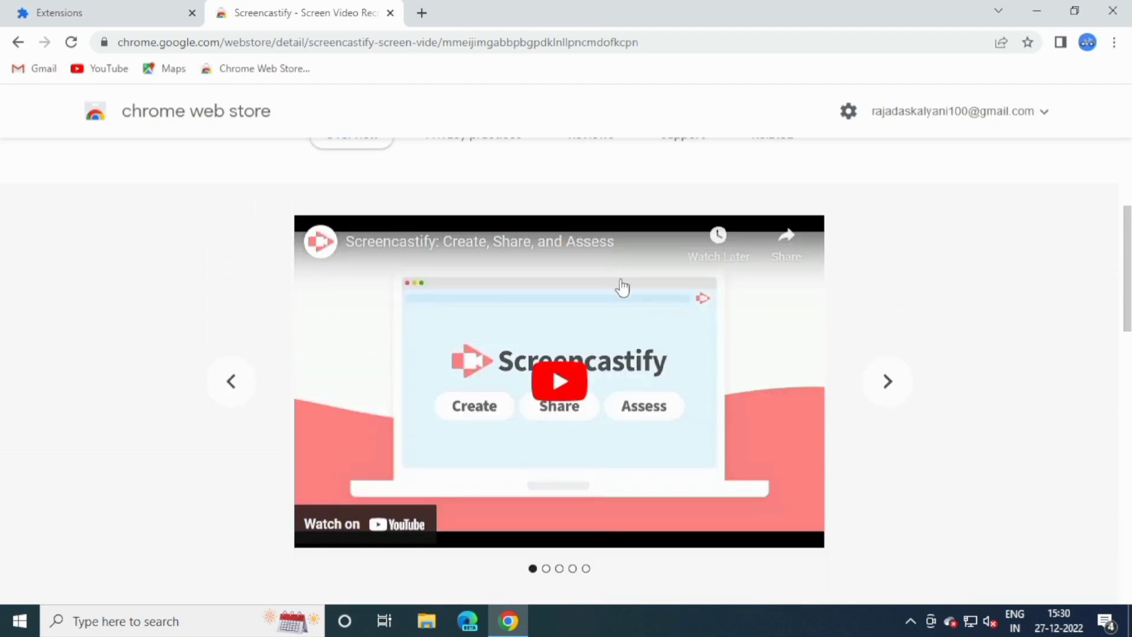
scroll(688, 309, "up", 4)
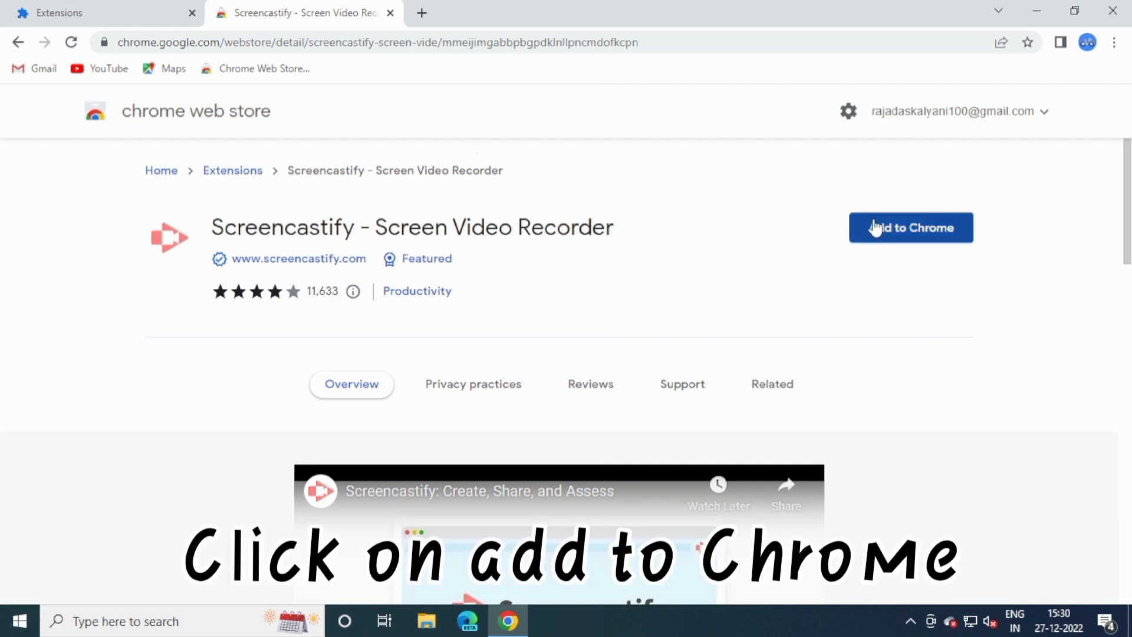
left_click(941, 226)
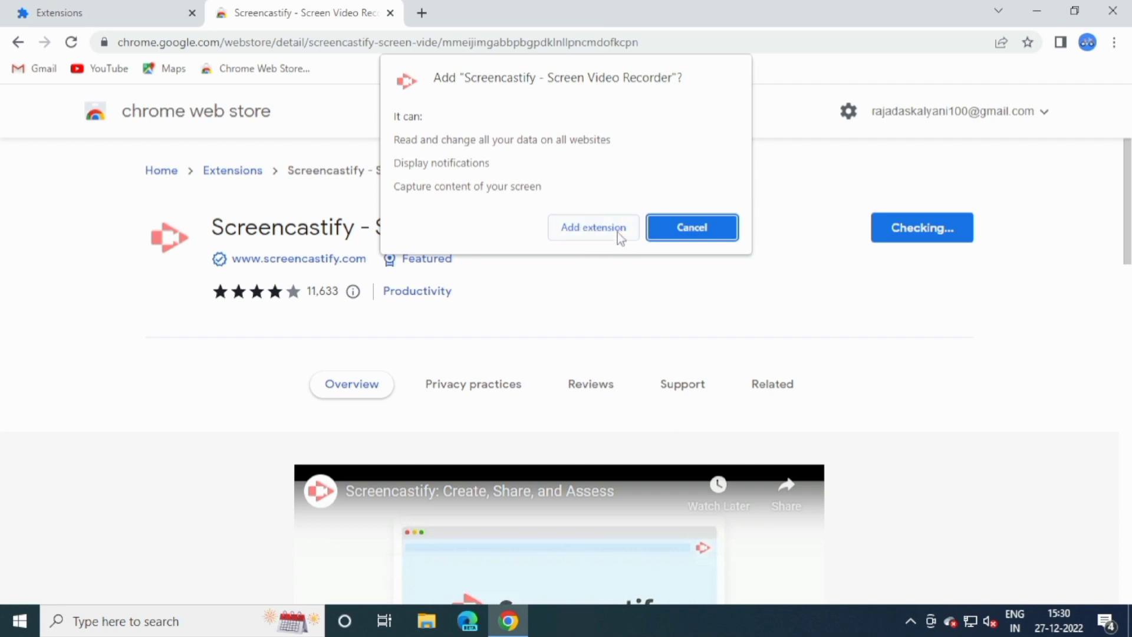
left_click(599, 233)
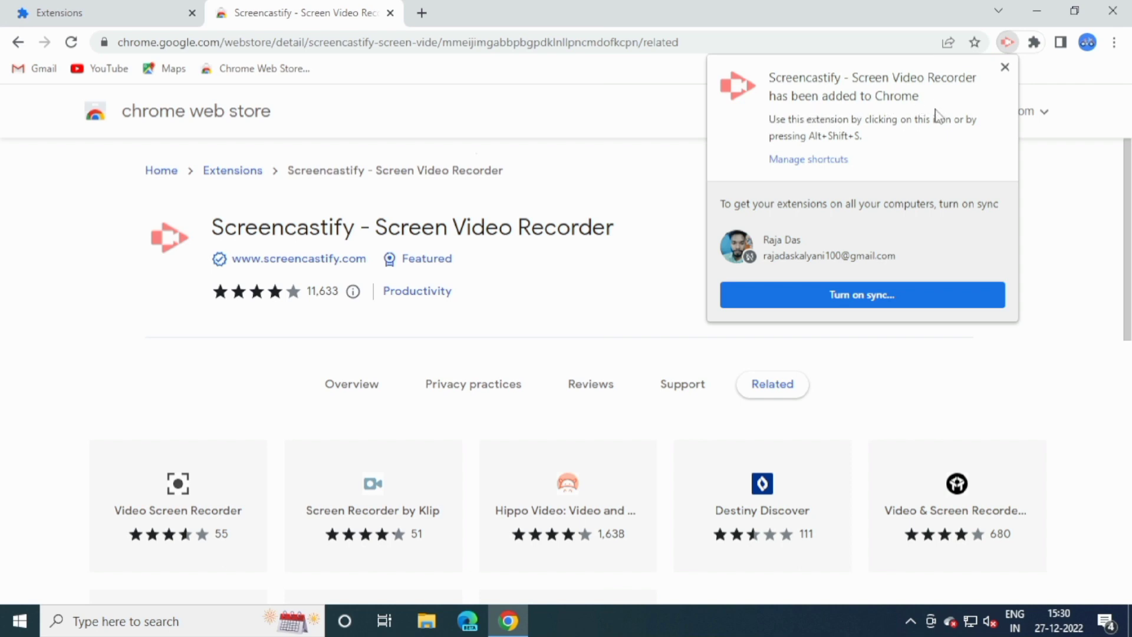
Step: Launch Screencastify from the extensions menu, skip webcam and microphone access, and close its setup tab
left_click(1005, 67)
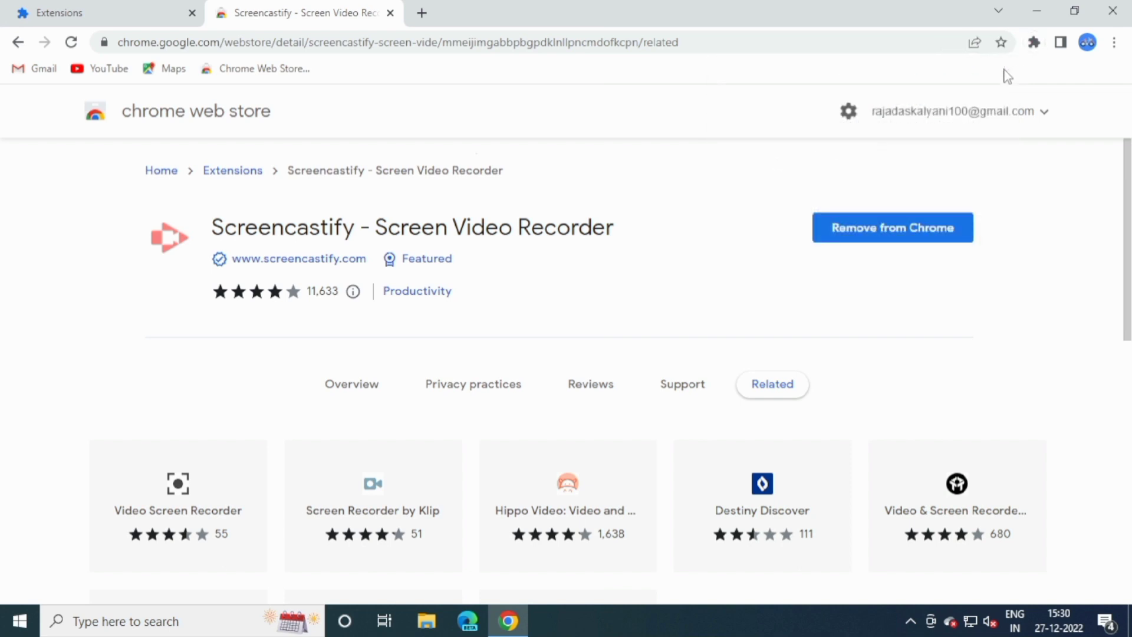
left_click(1033, 47)
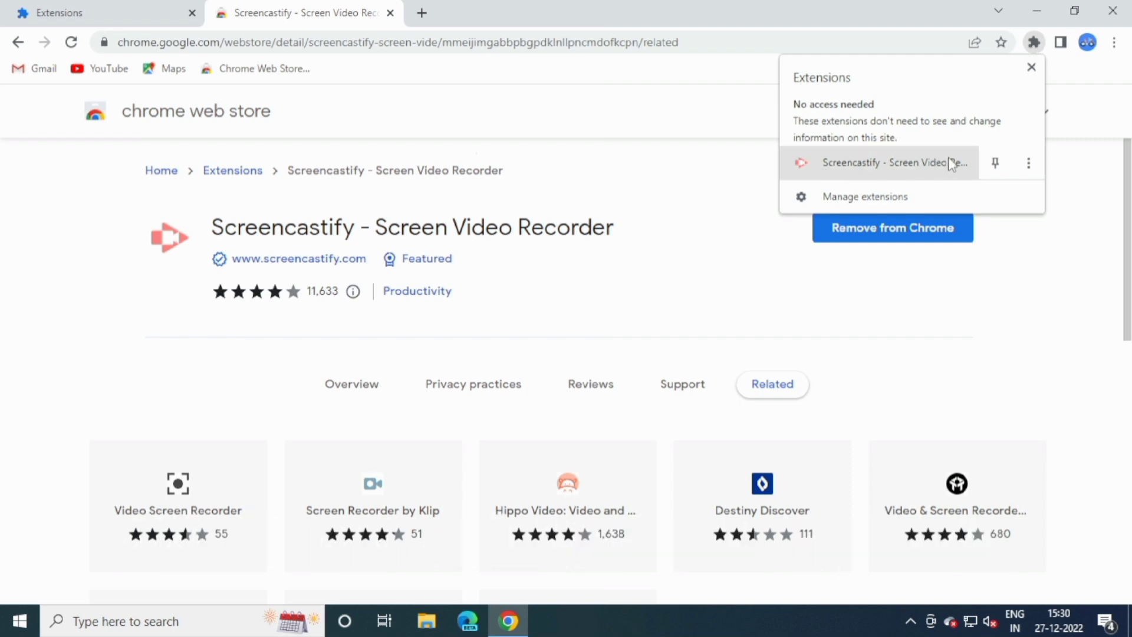
left_click(889, 169)
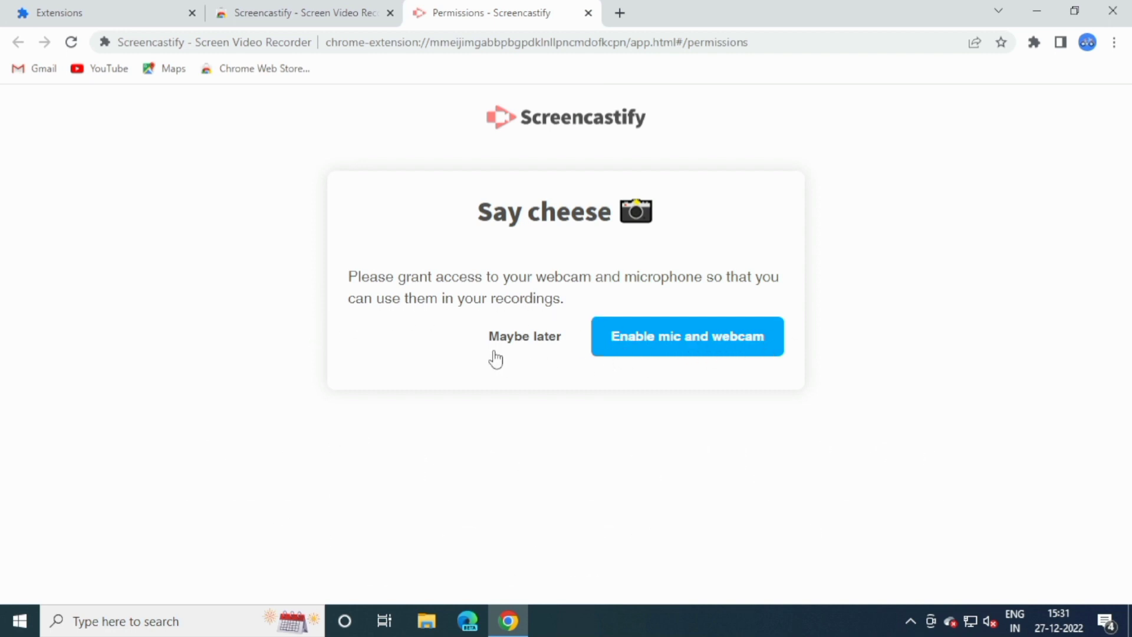
left_click(542, 341)
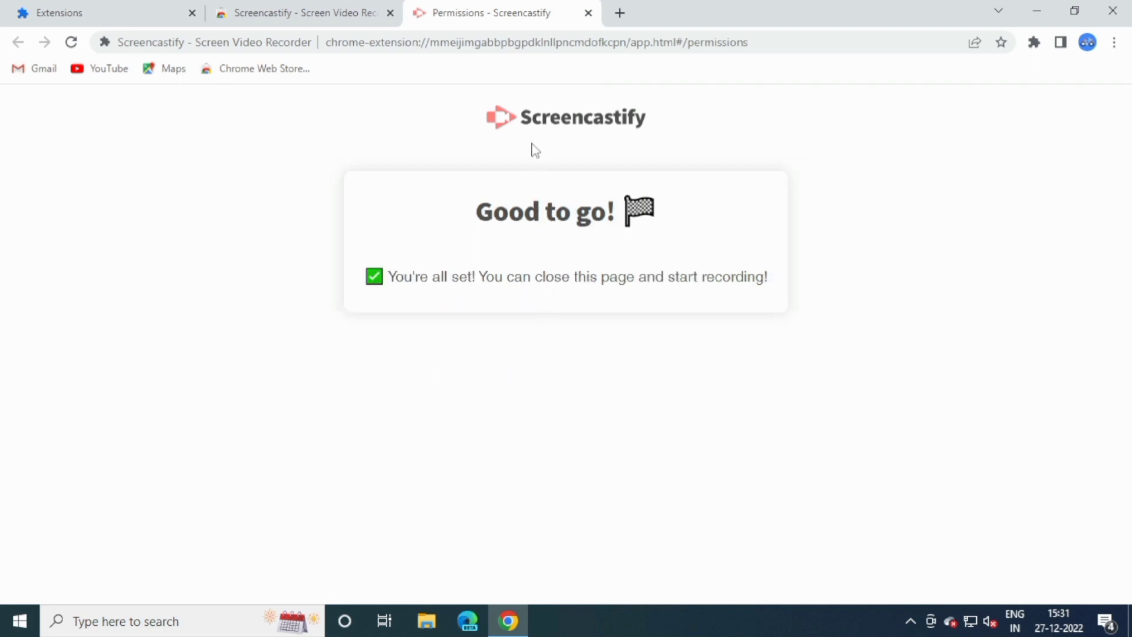
left_click(588, 13)
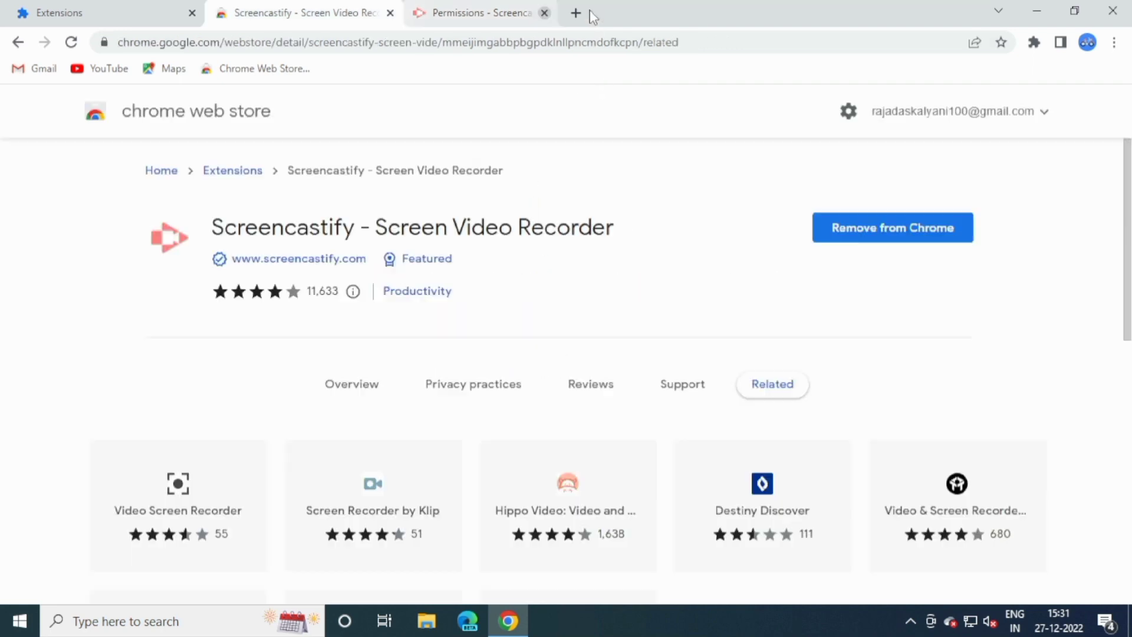
Step: Open Screencastify from the extensions menu, choose Desktop recording mode, and start recording
left_click(1034, 42)
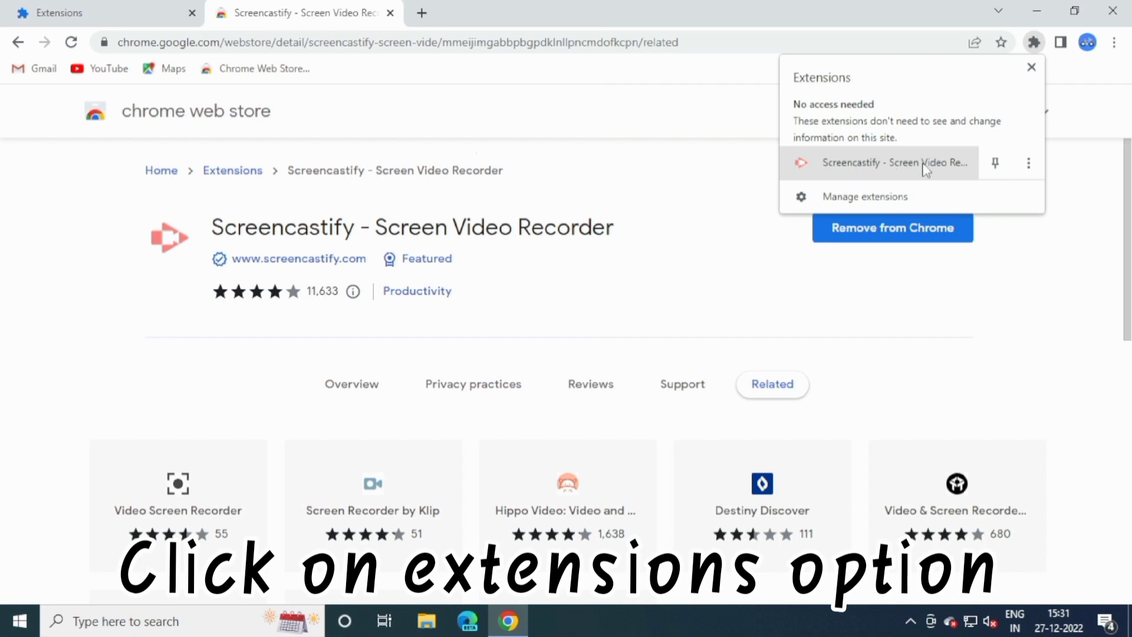
left_click(826, 171)
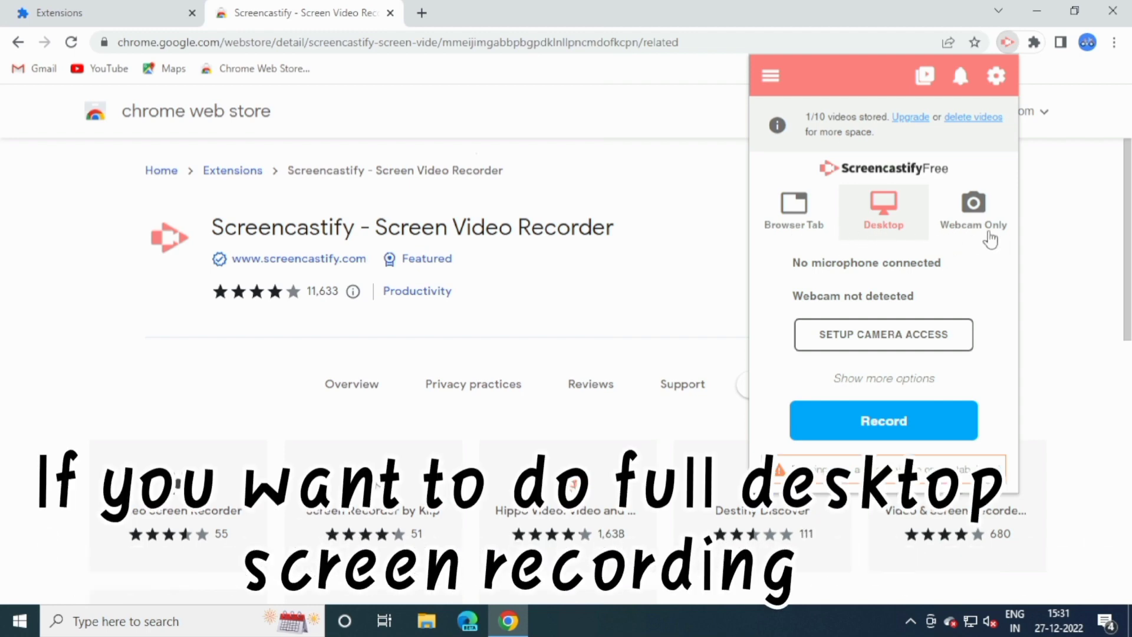
left_click(877, 219)
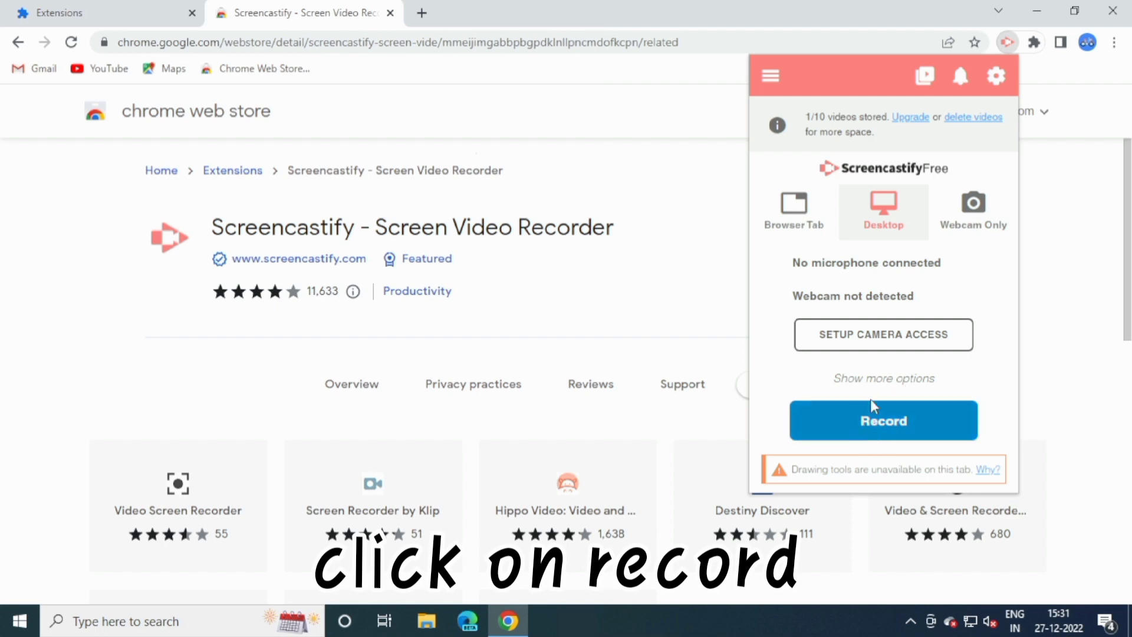
left_click(876, 421)
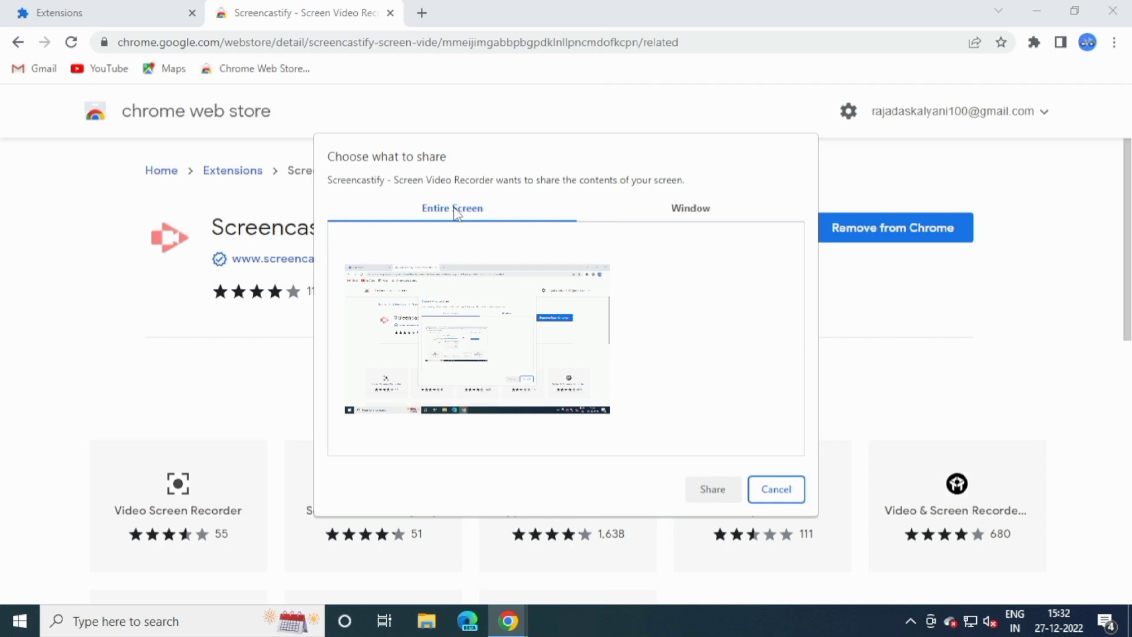
Step: Share the Entire Screen in the 'Choose what to share' dialog
left_click(705, 217)
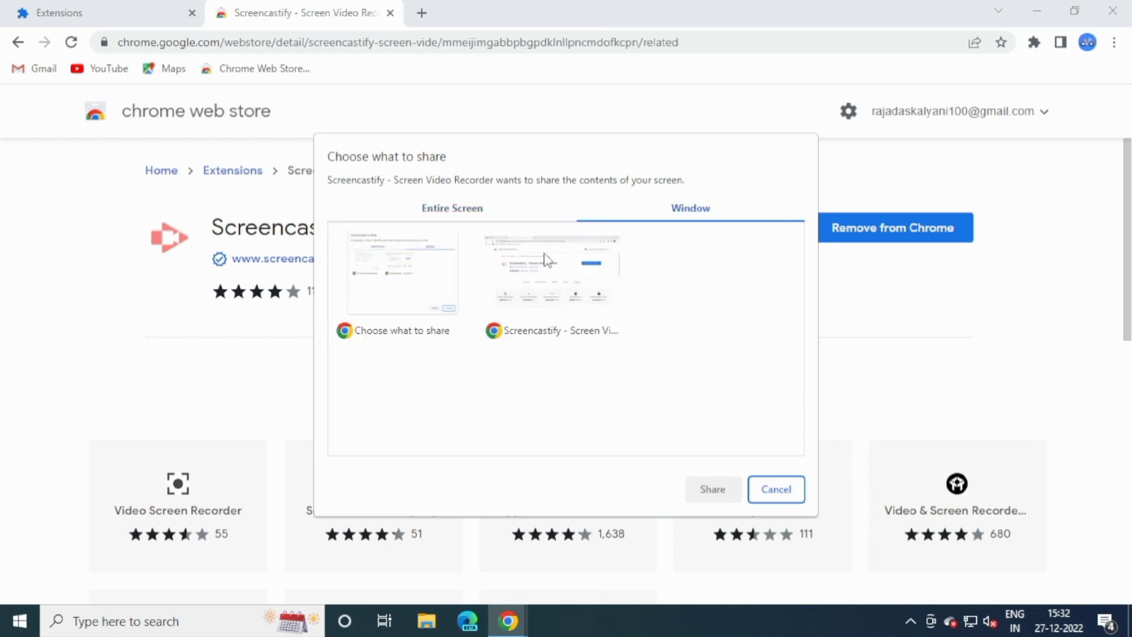
left_click(430, 214)
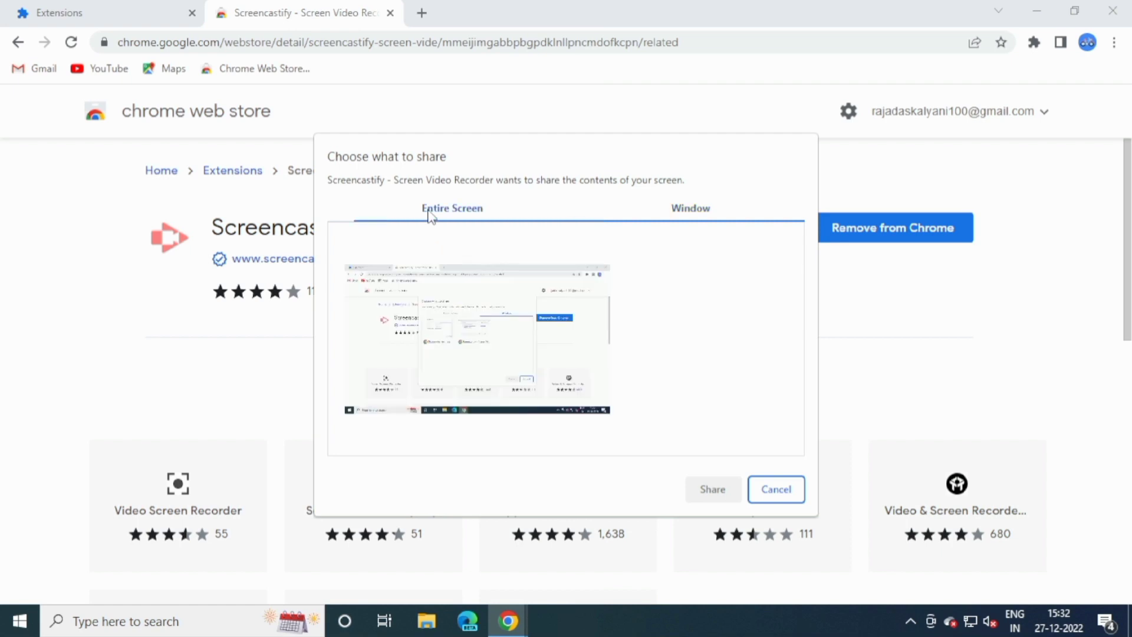
left_click(461, 316)
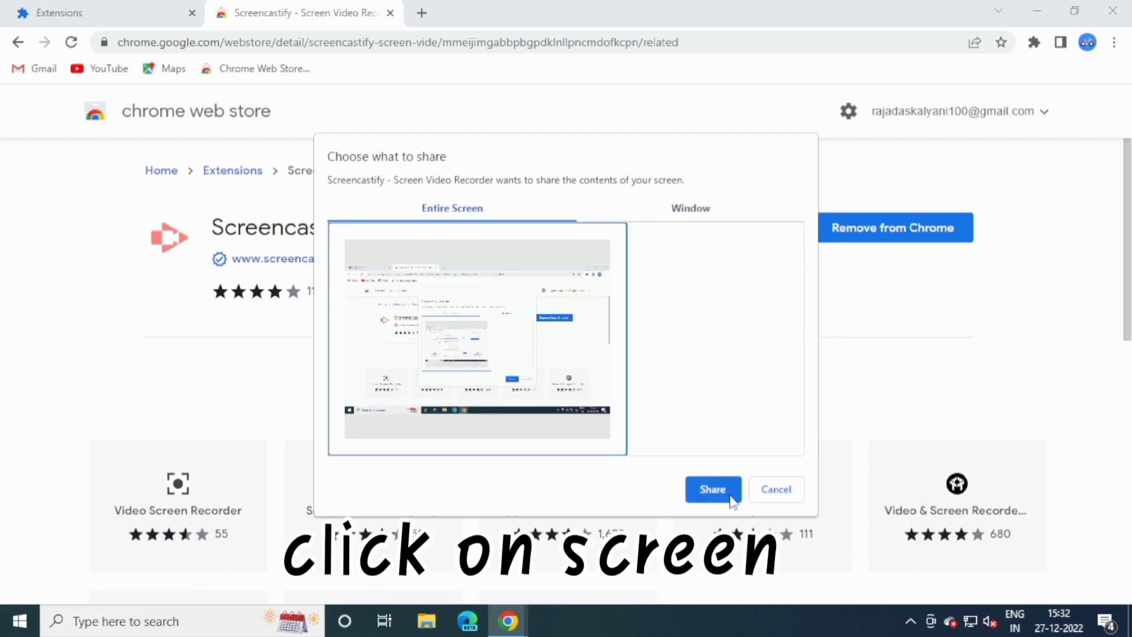
left_click(708, 487)
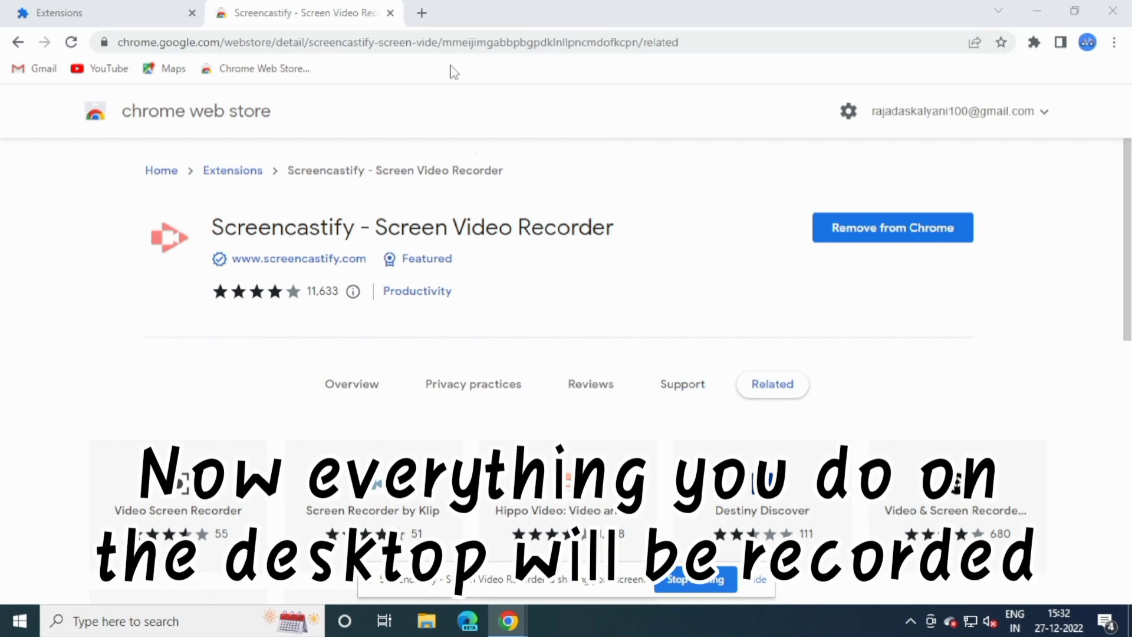
Step: Minimize Chrome and hide the sharing bar to record the desktop, then stop sharing
left_click(1033, 6)
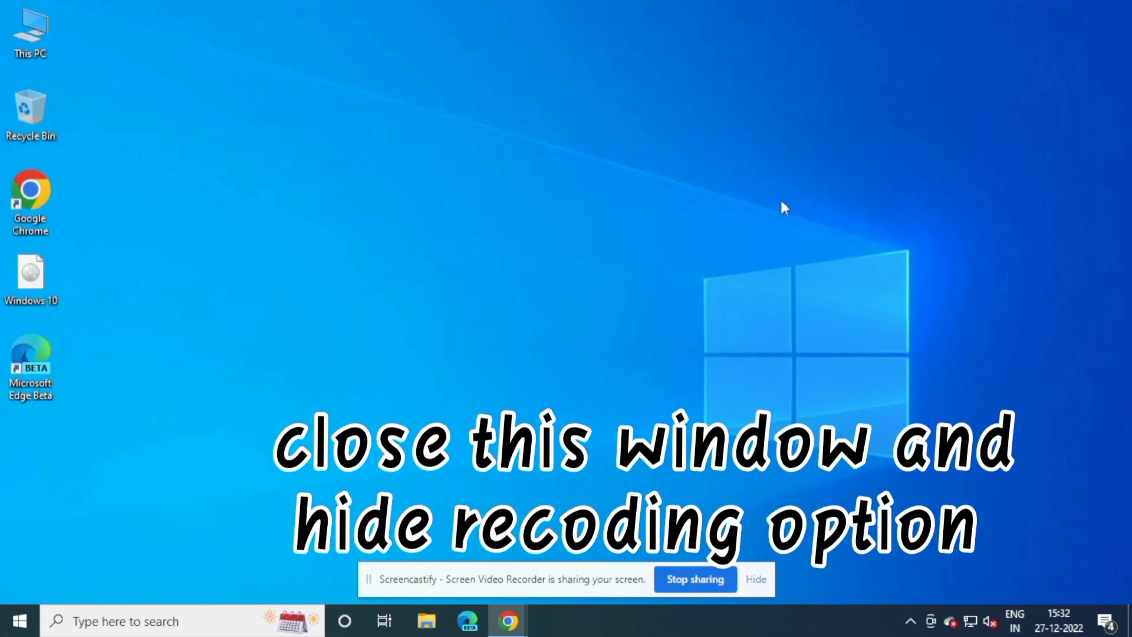
left_click(755, 580)
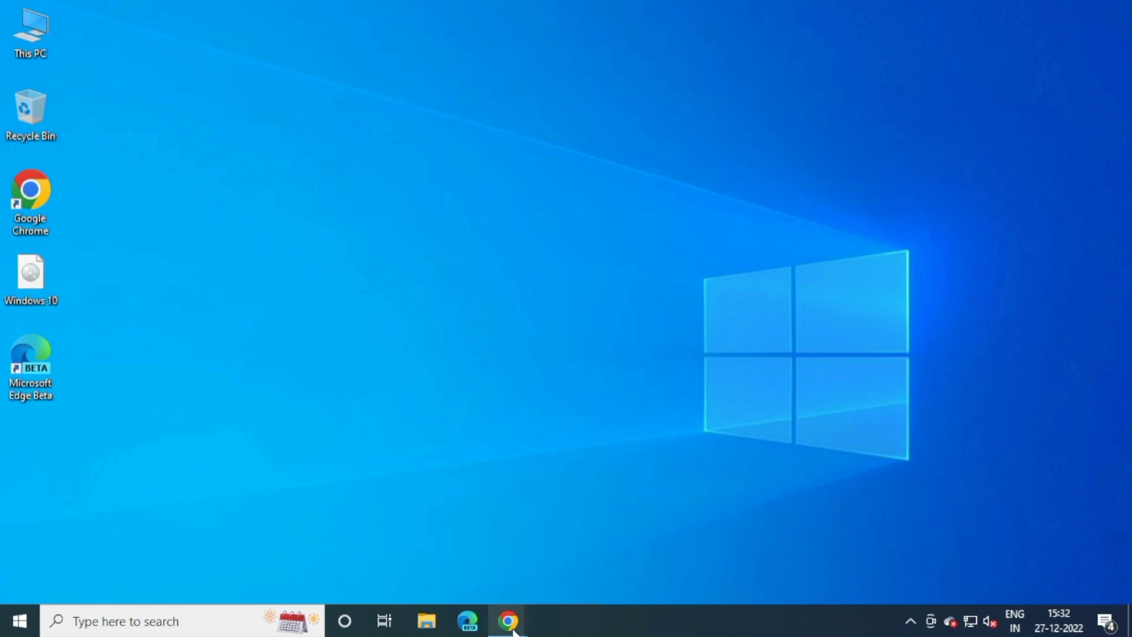
mouse_move(510, 630)
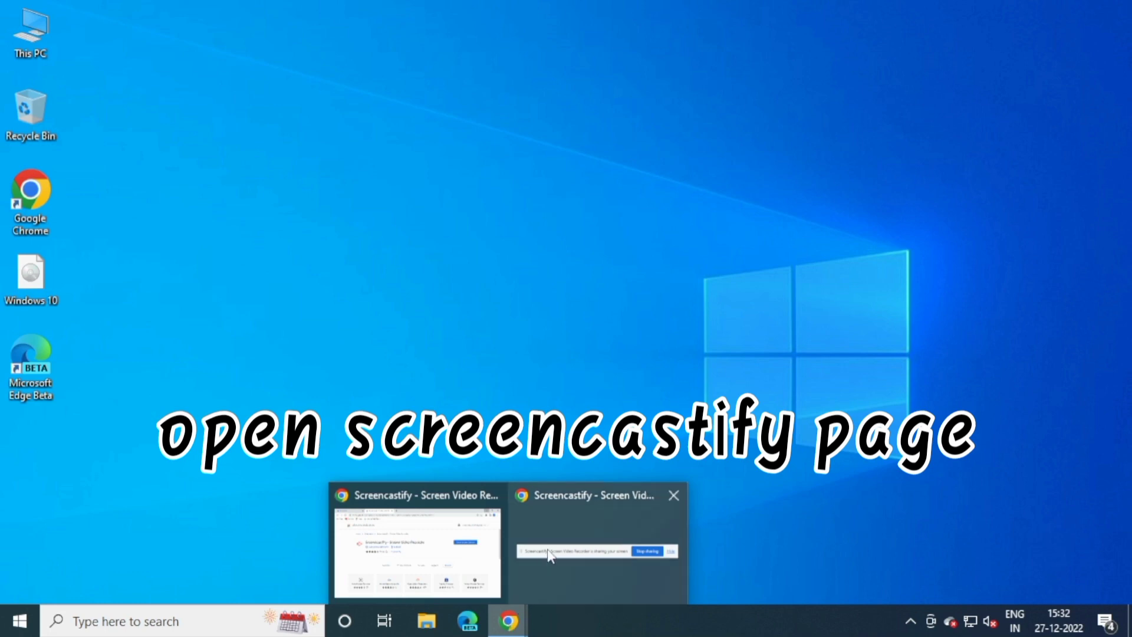
left_click(587, 497)
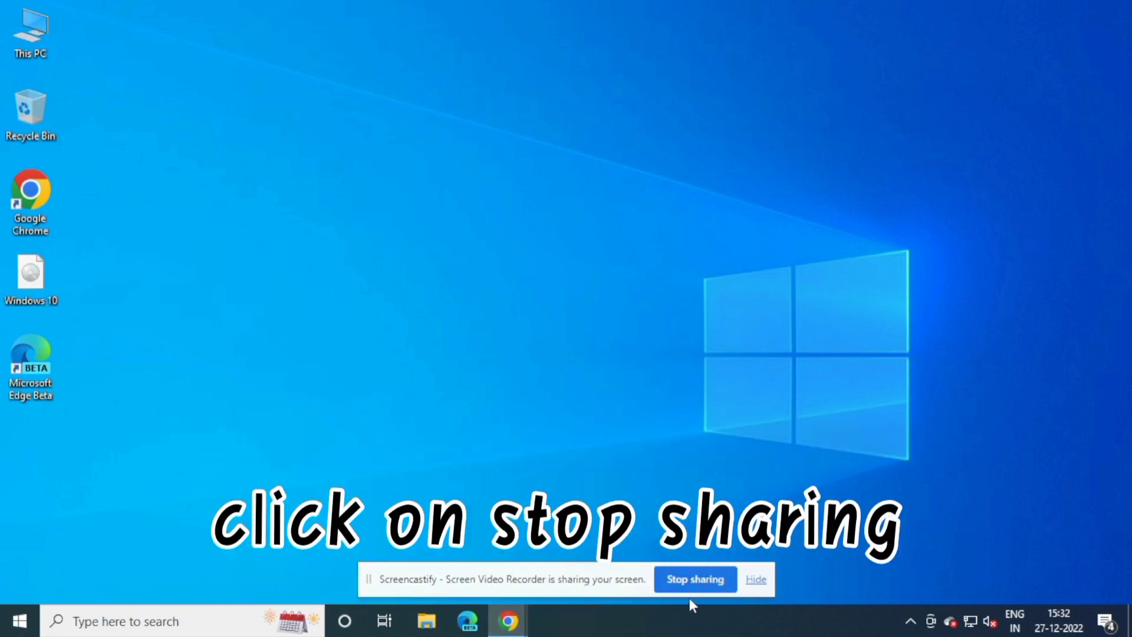
left_click(703, 581)
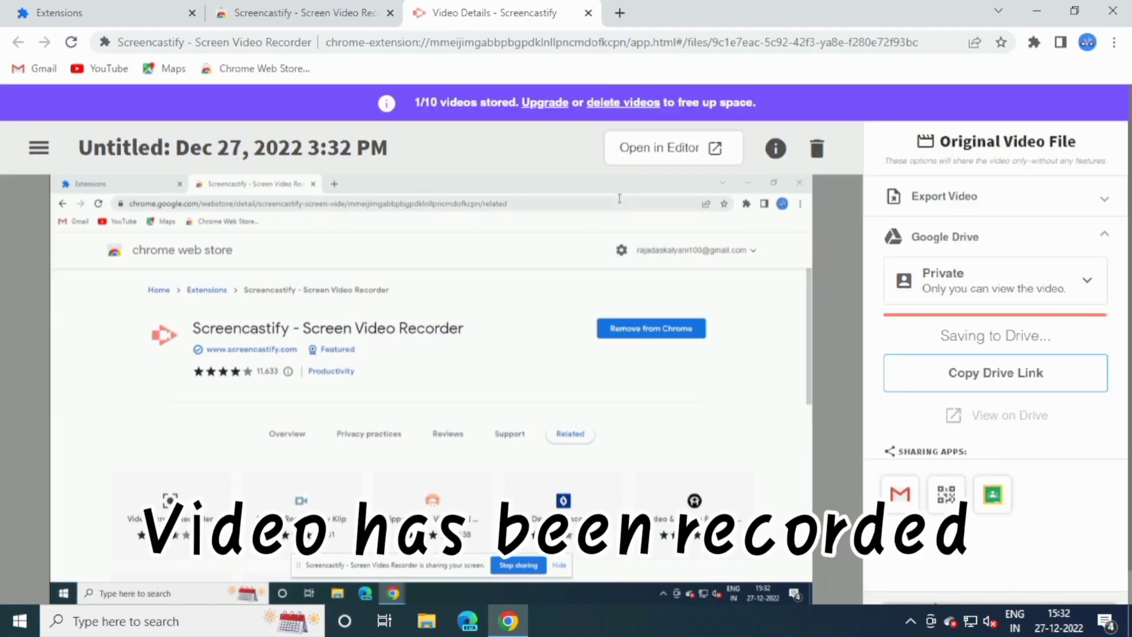
Step: Play the recording and skip ahead to about 00:23 so it finishes at 00:28
left_click(432, 584)
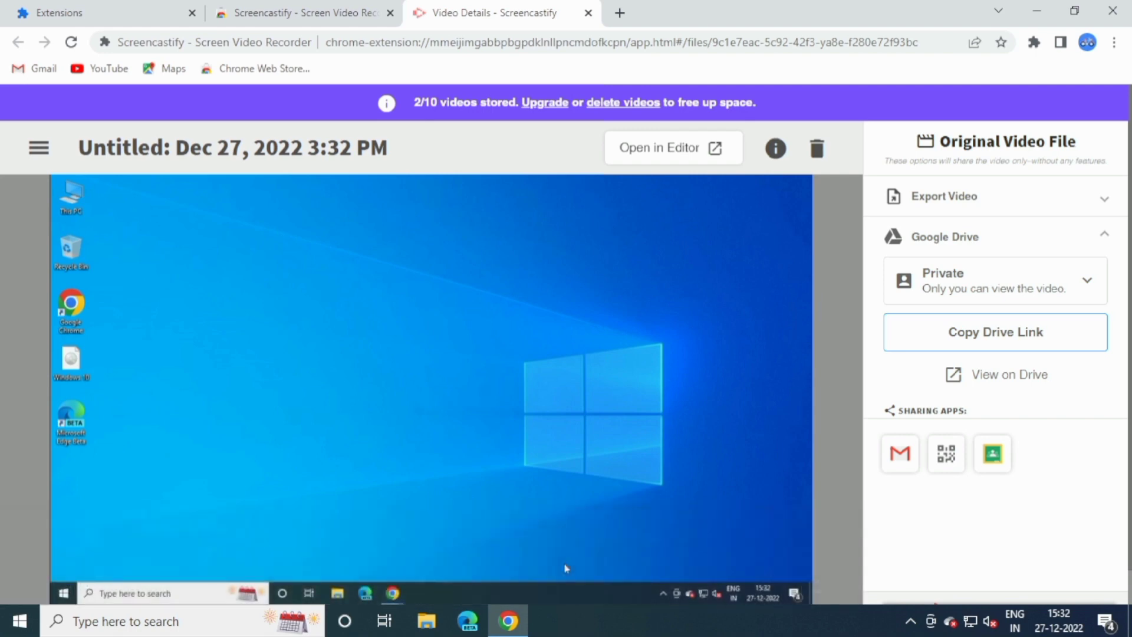
mouse_move(182, 382)
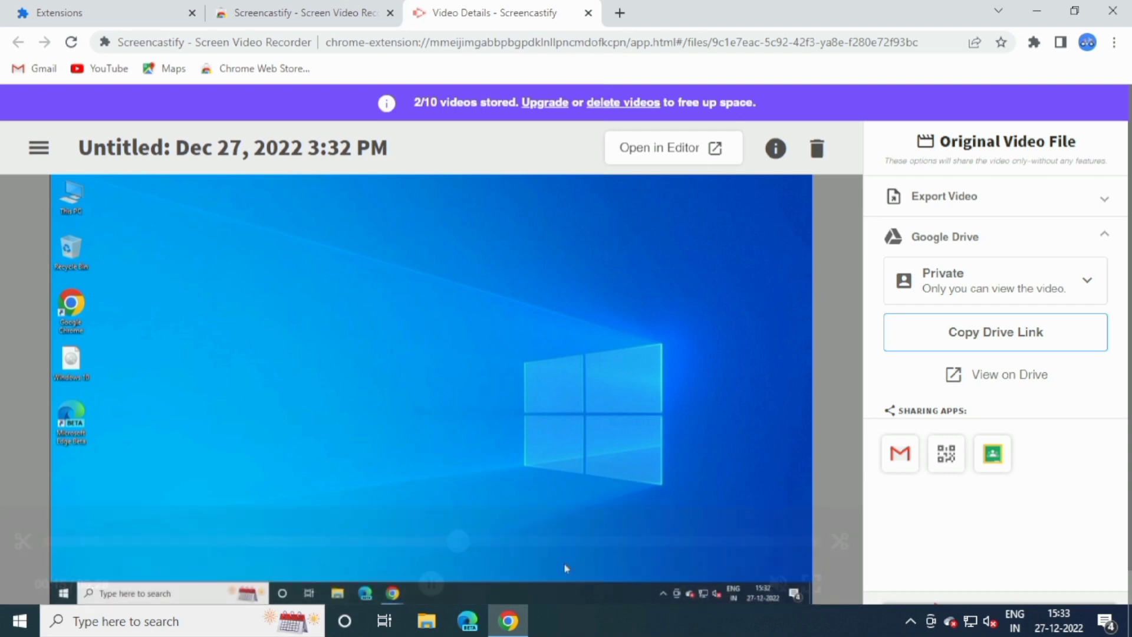
mouse_move(551, 455)
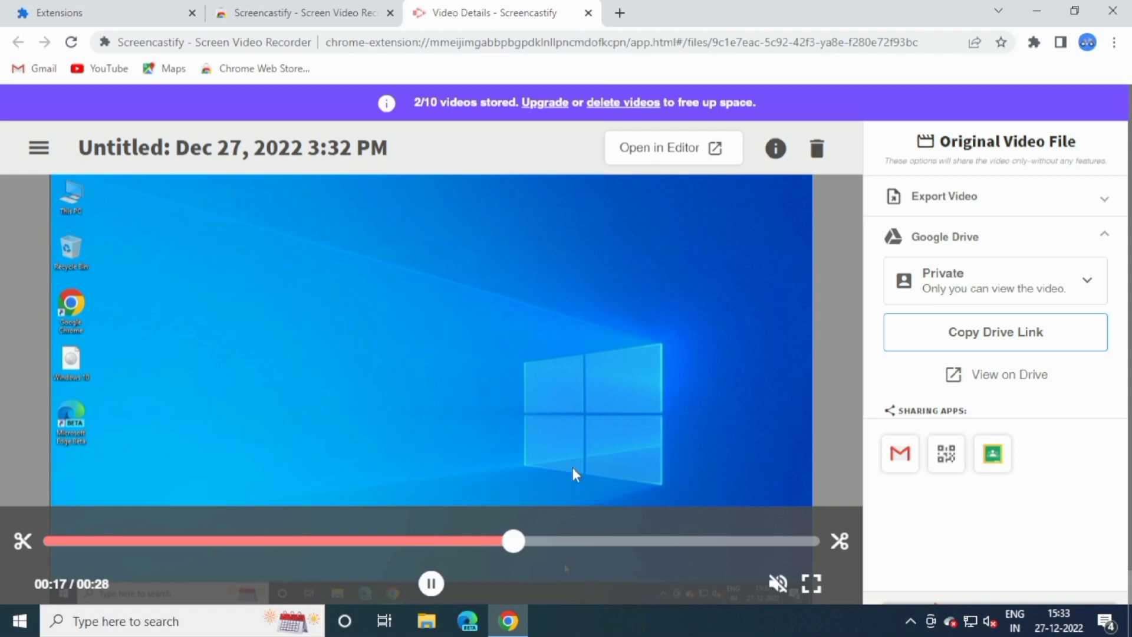
left_click(699, 540)
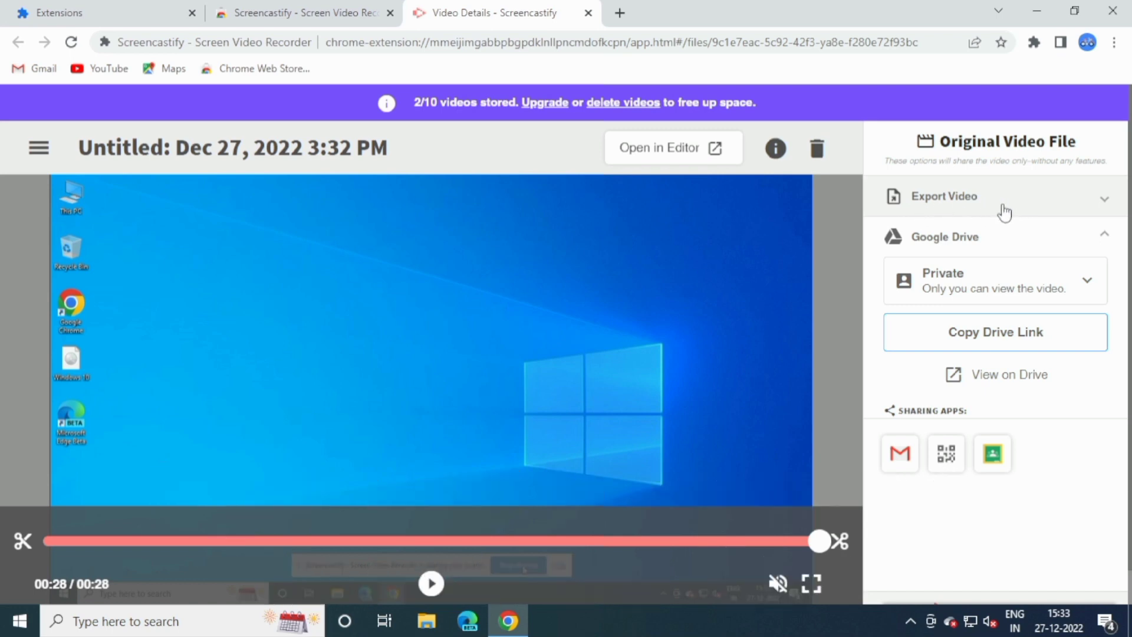
Step: Download the recording as a .webm file through Export Video, then minimize Chrome
left_click(966, 210)
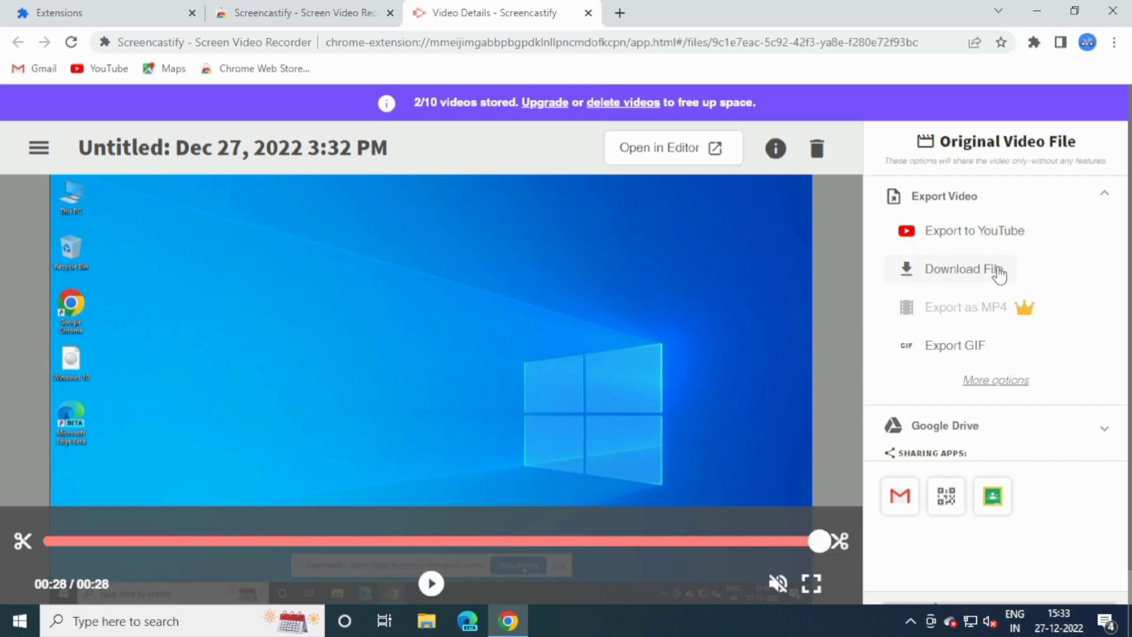
left_click(946, 275)
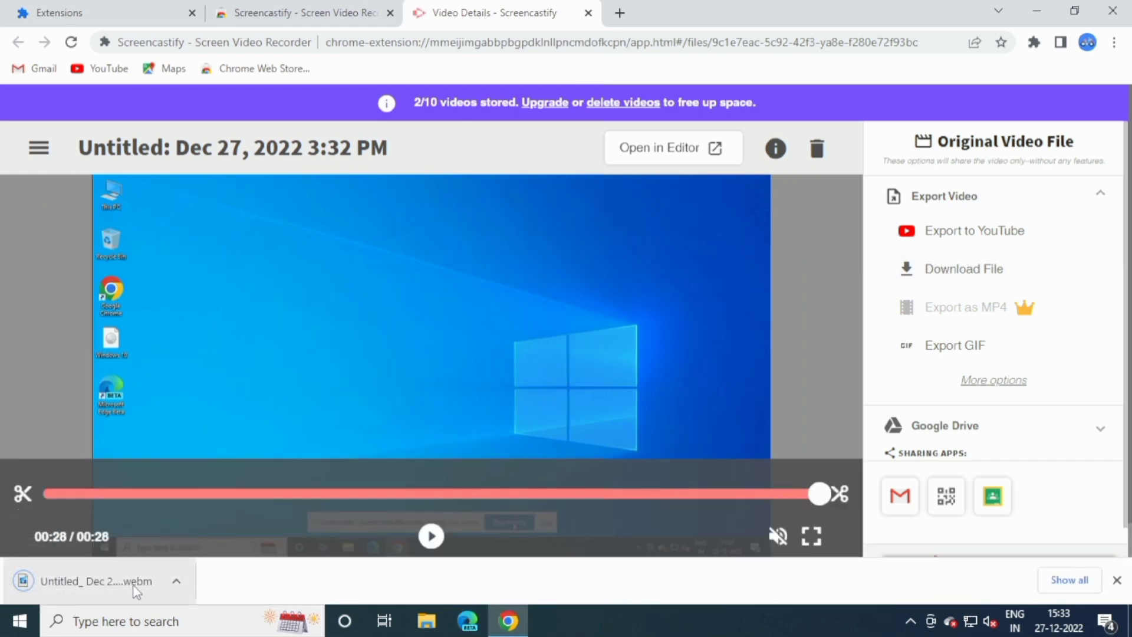
left_click(1039, 10)
Step: Move 'Untitled_ Dec 27, 2022 3_32 PM.webm' to the middle of the desktop and open it for playback
left_click_drag(26, 447, 401, 200)
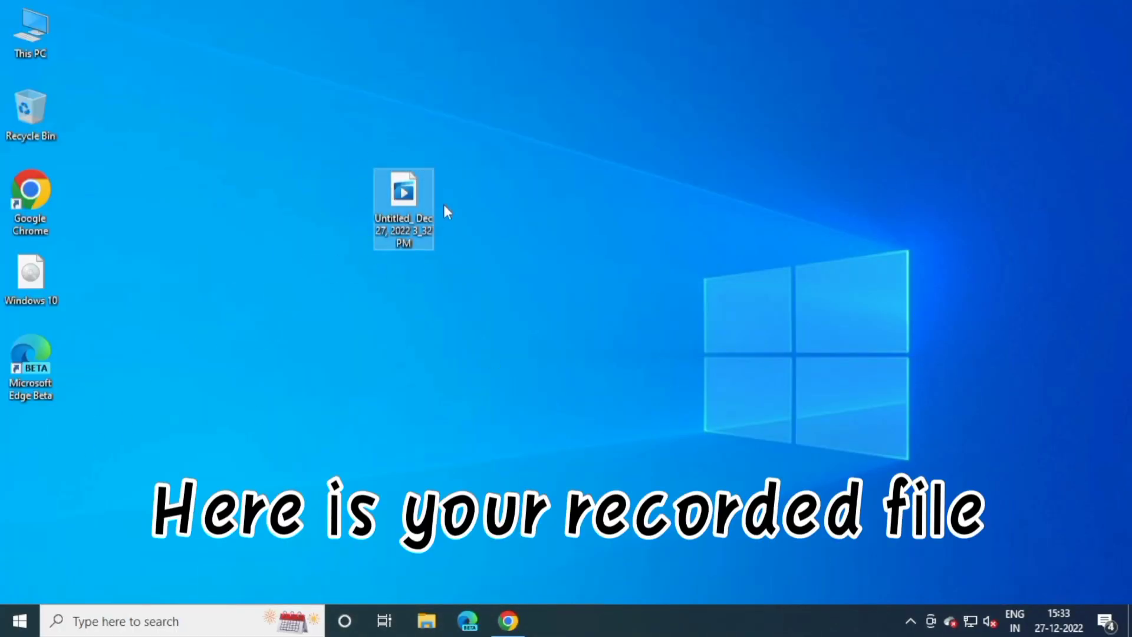
double_click(405, 216)
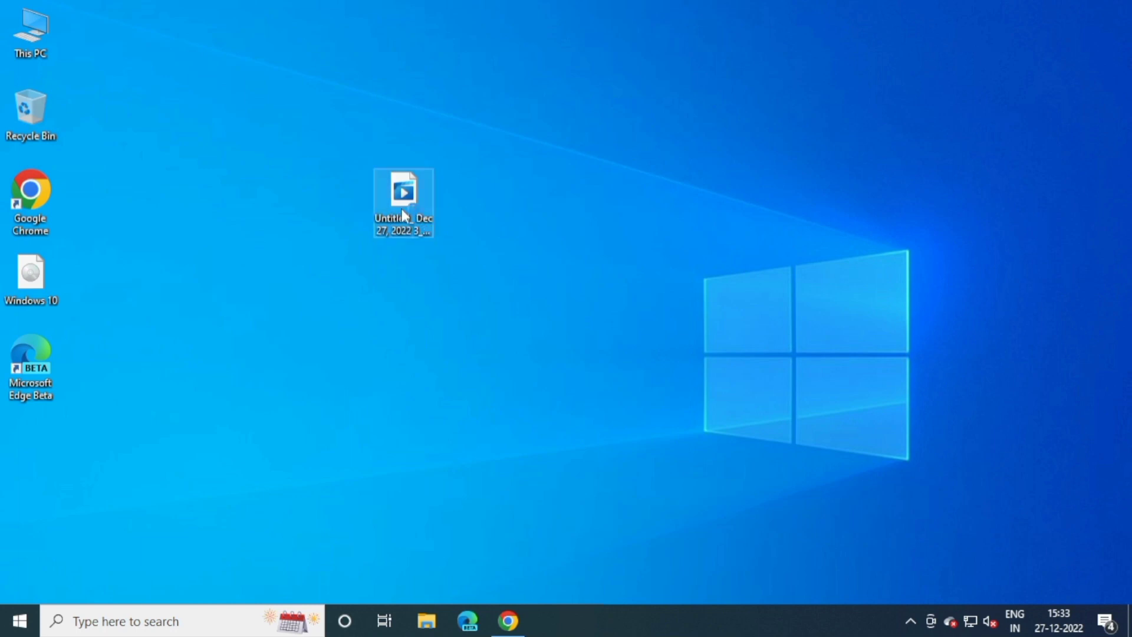